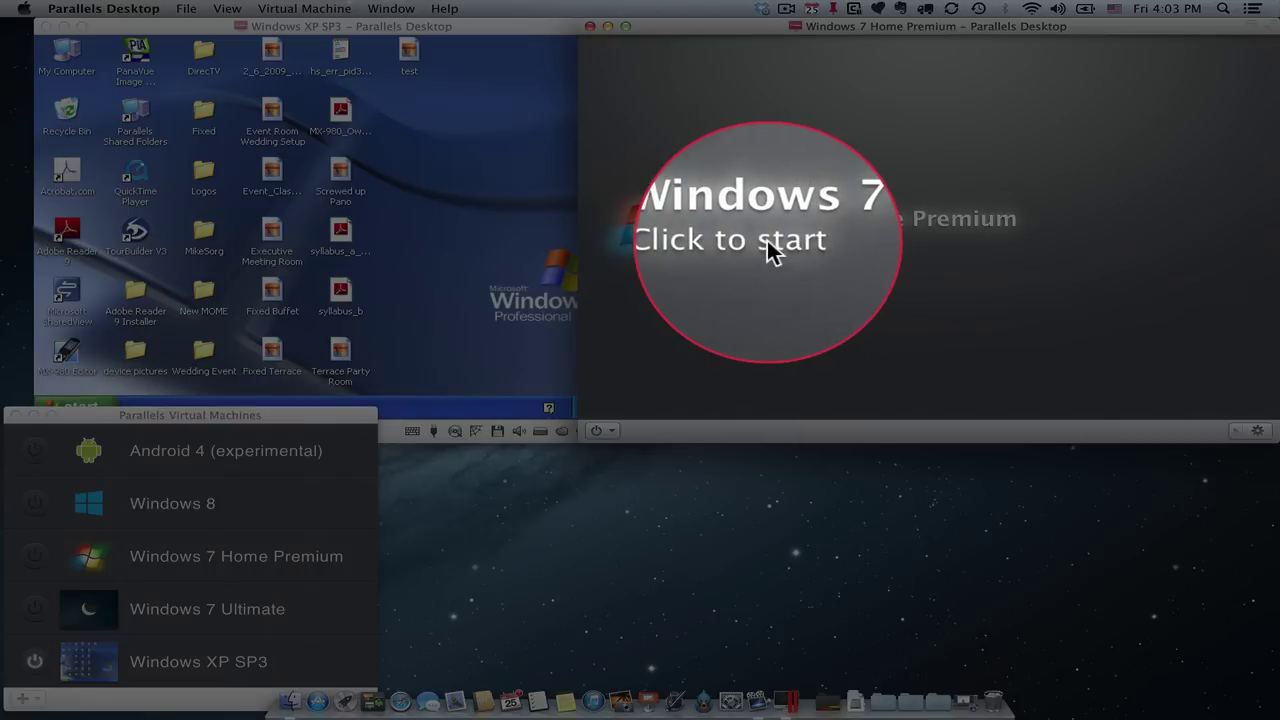
Step: Start the Windows 7 Home Premium virtual machine and launch Hallmark Card Studio inside it
{"action": "left_click", "coordinate": [305, 9]}
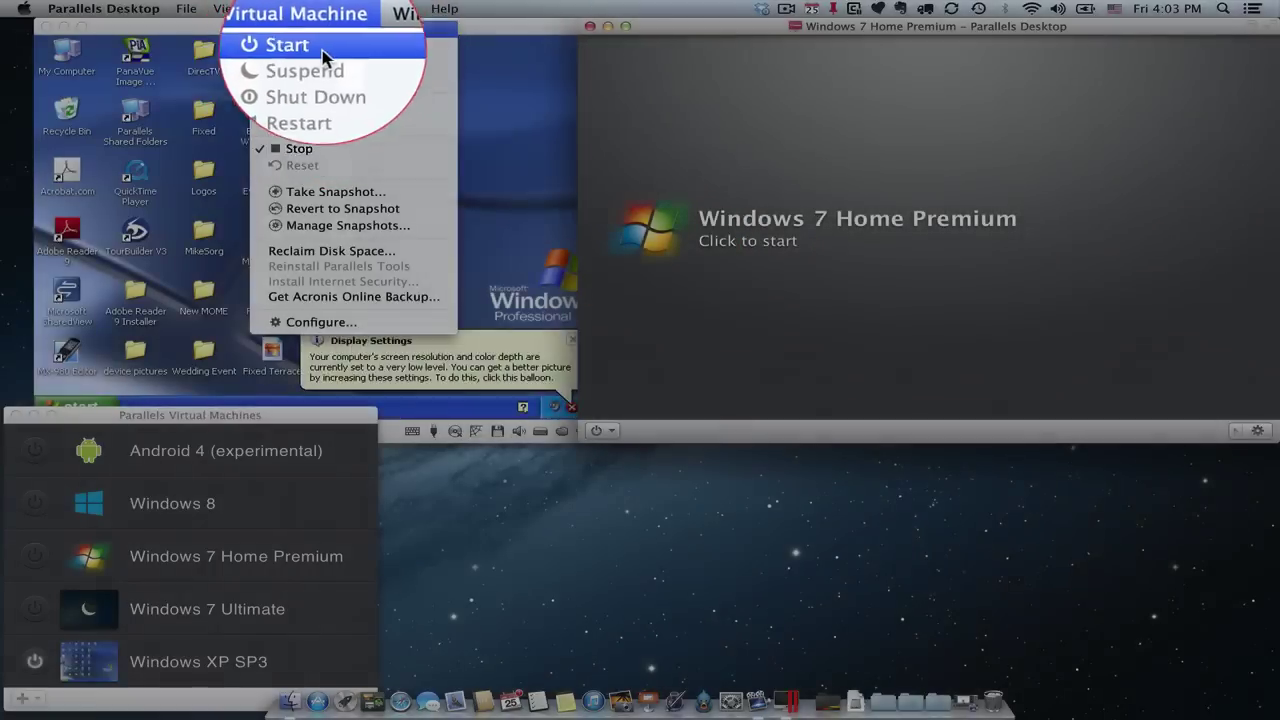
{"action": "left_click", "coordinate": [323, 37]}
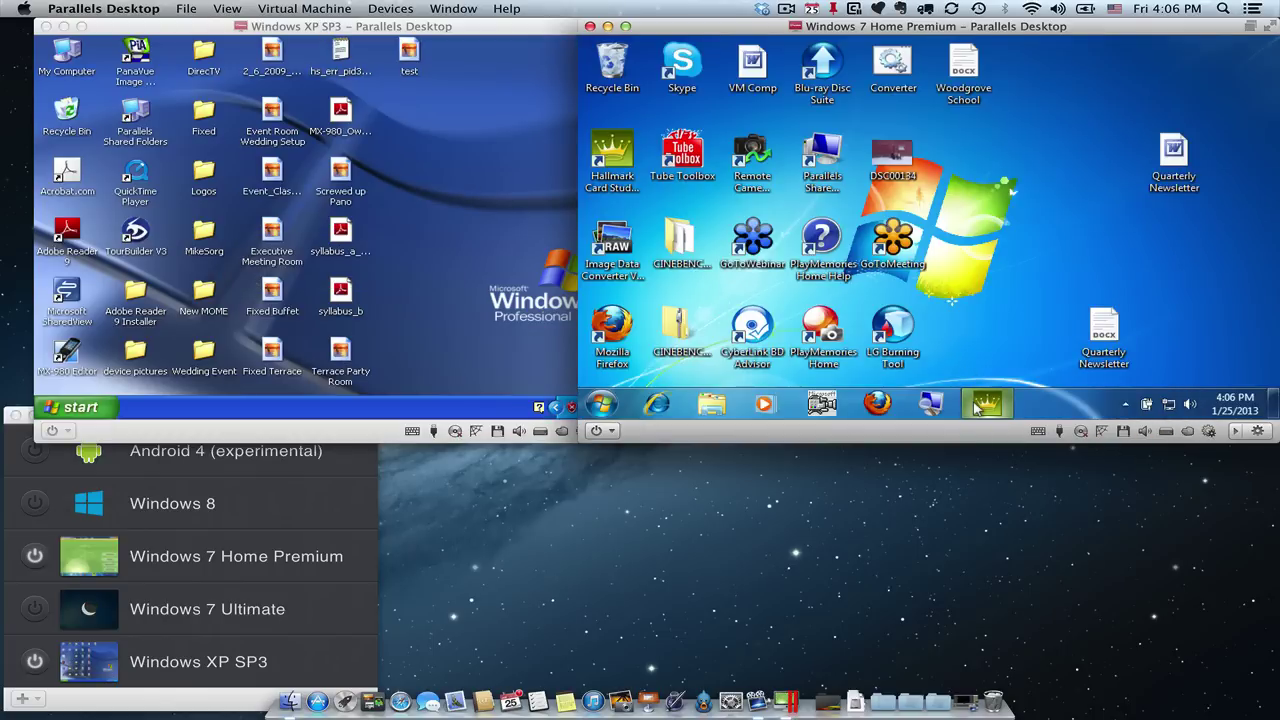
{"action": "left_click", "coordinate": [973, 400]}
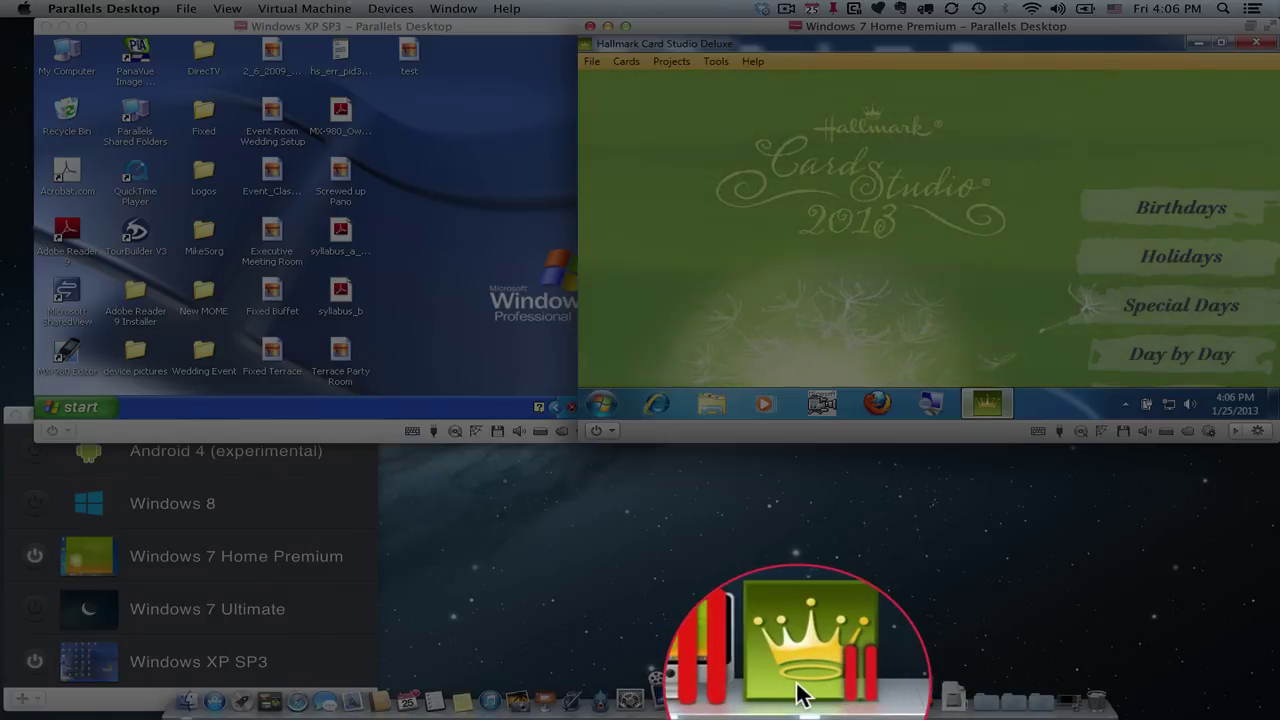
Step: Add the running Hallmark Card Studio Deluxe program to the Mac's Launchpad and open it from there
{"action": "right_click", "coordinate": [800, 693]}
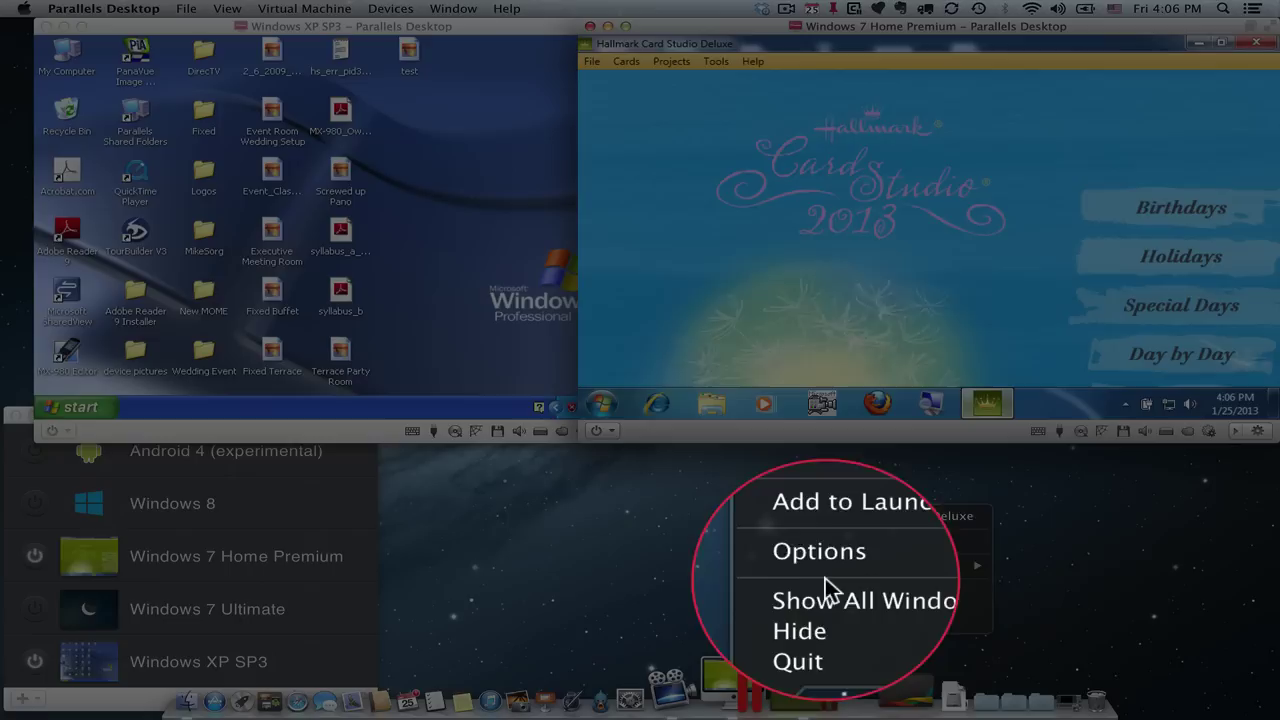
{"action": "mouse_move", "coordinate": [822, 566]}
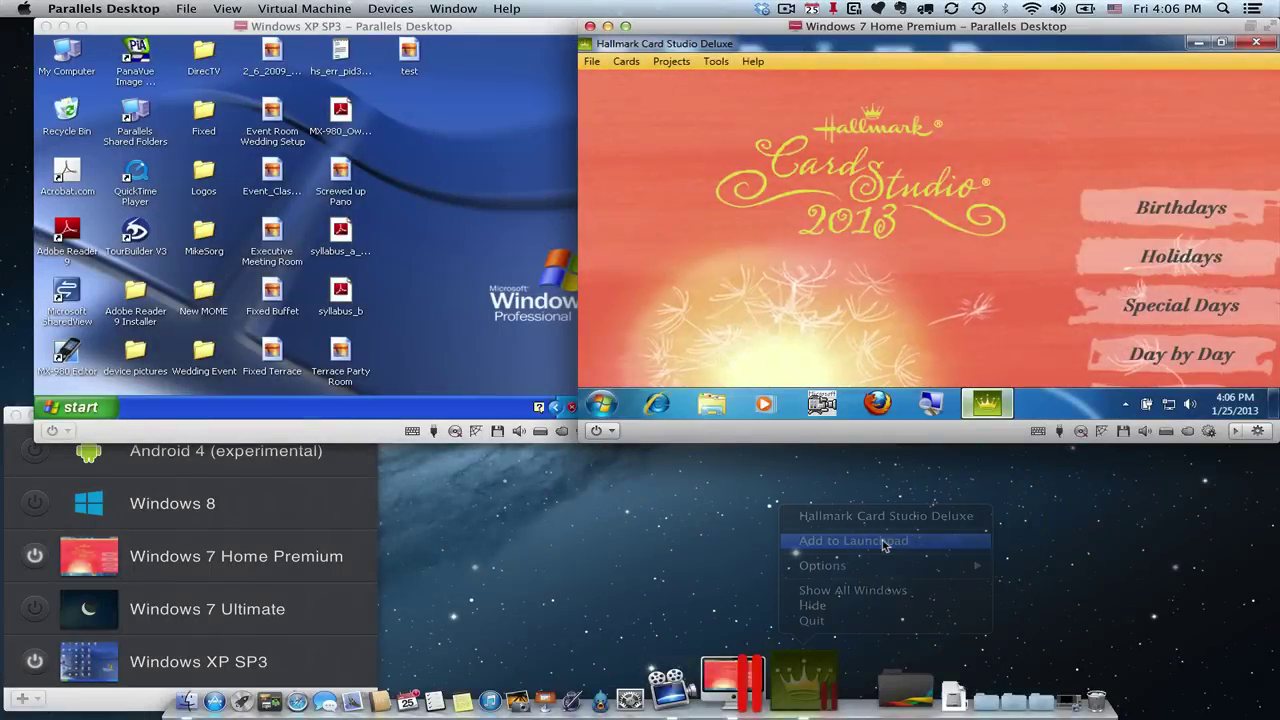
{"action": "left_click", "coordinate": [880, 545]}
{"action": "left_click", "coordinate": [331, 702]}
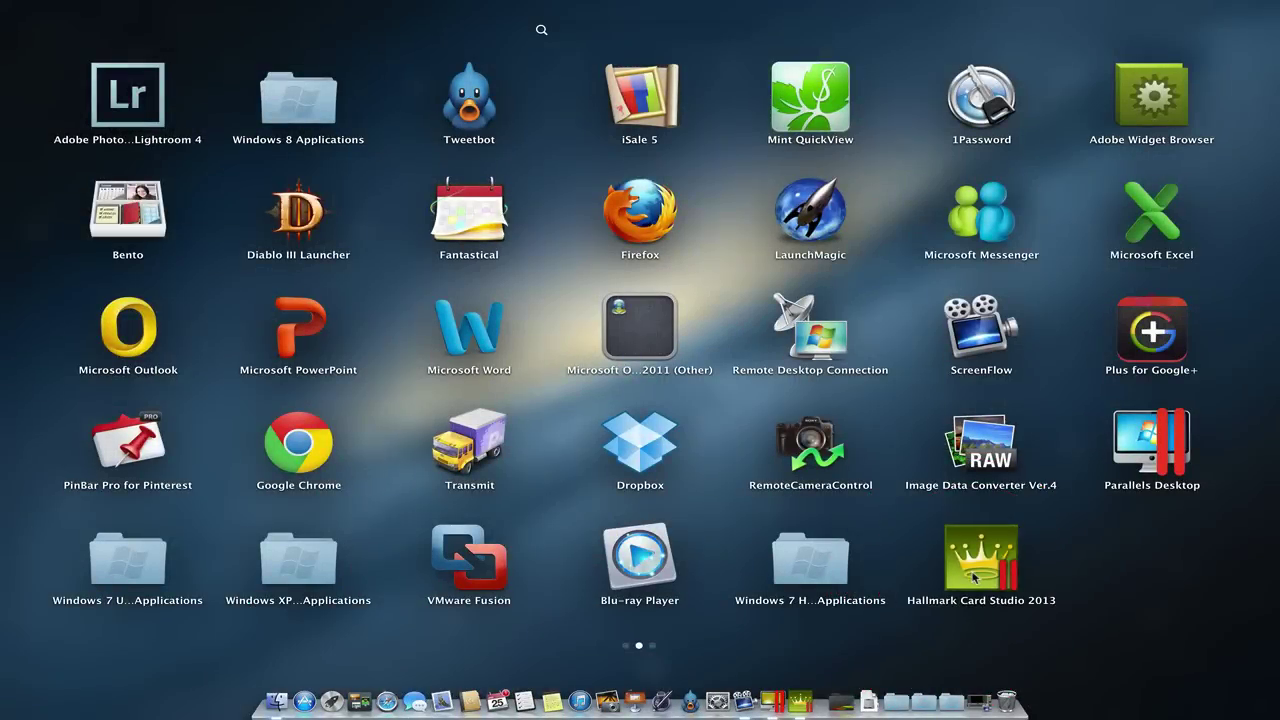
{"action": "left_click", "coordinate": [975, 575]}
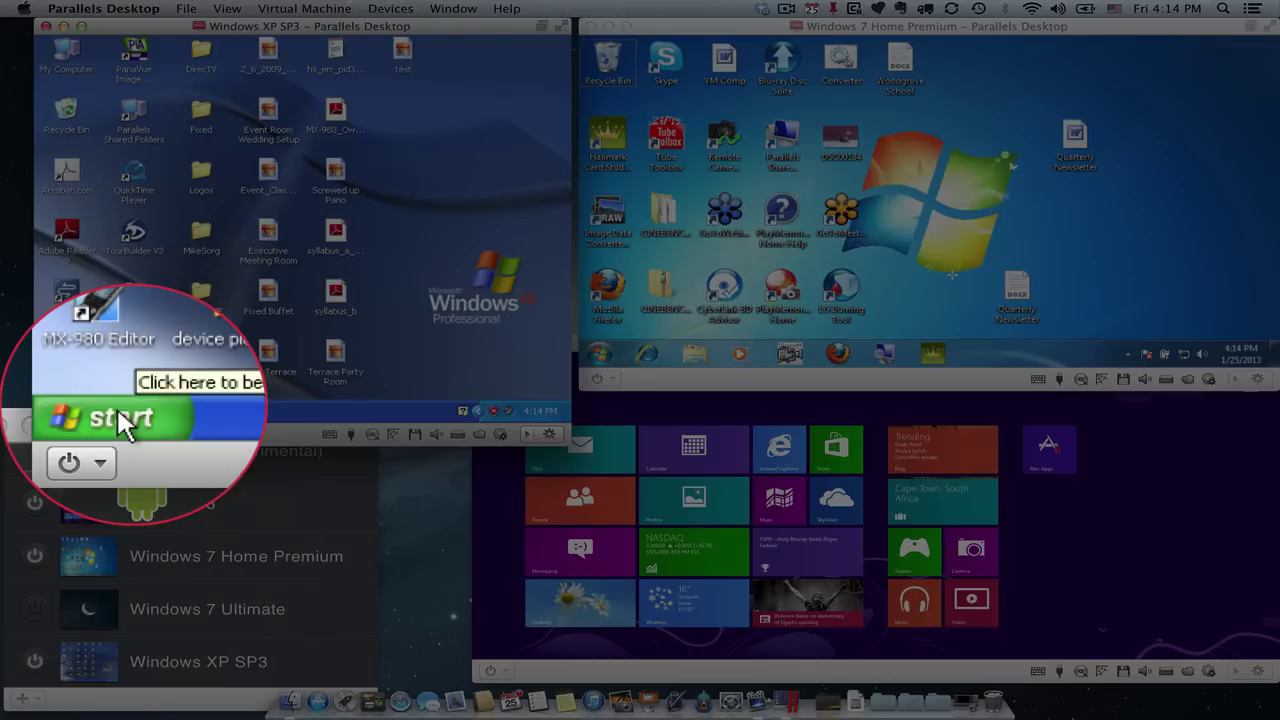
Step: Shut down the Windows XP SP3 virtual machine by turning off the computer from within Windows
{"action": "left_click", "coordinate": [78, 410]}
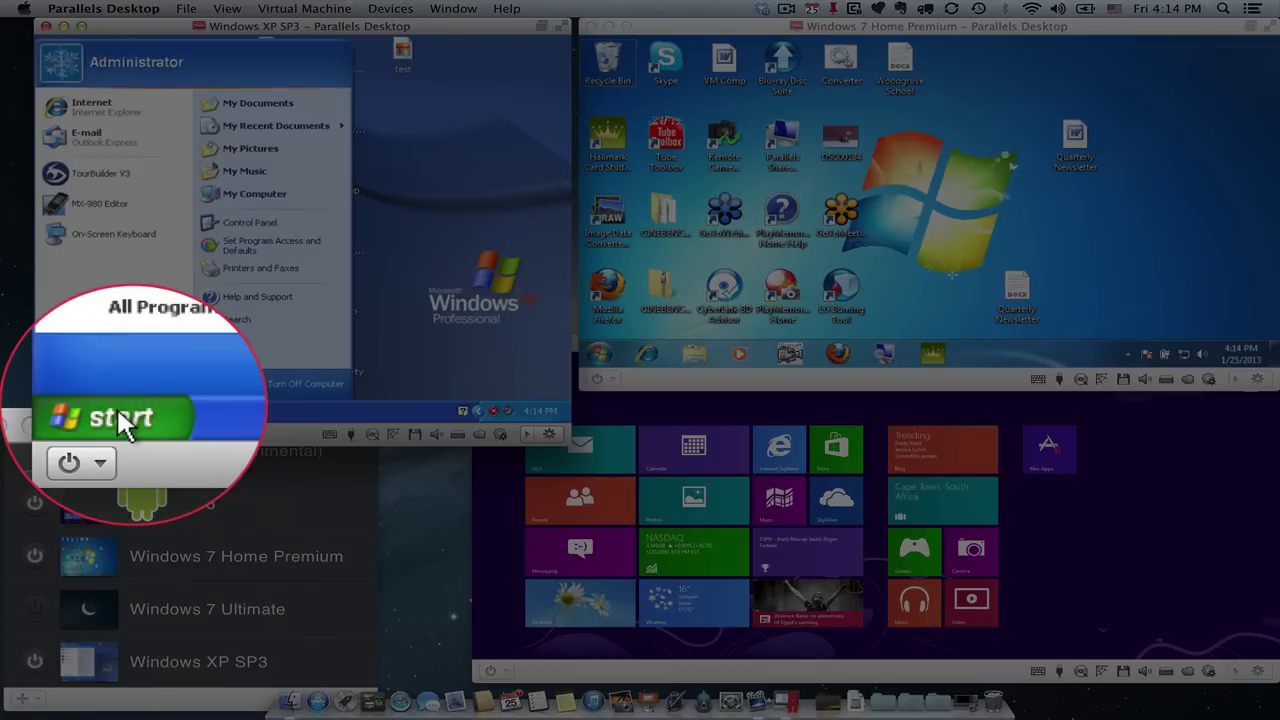
{"action": "left_click", "coordinate": [268, 386]}
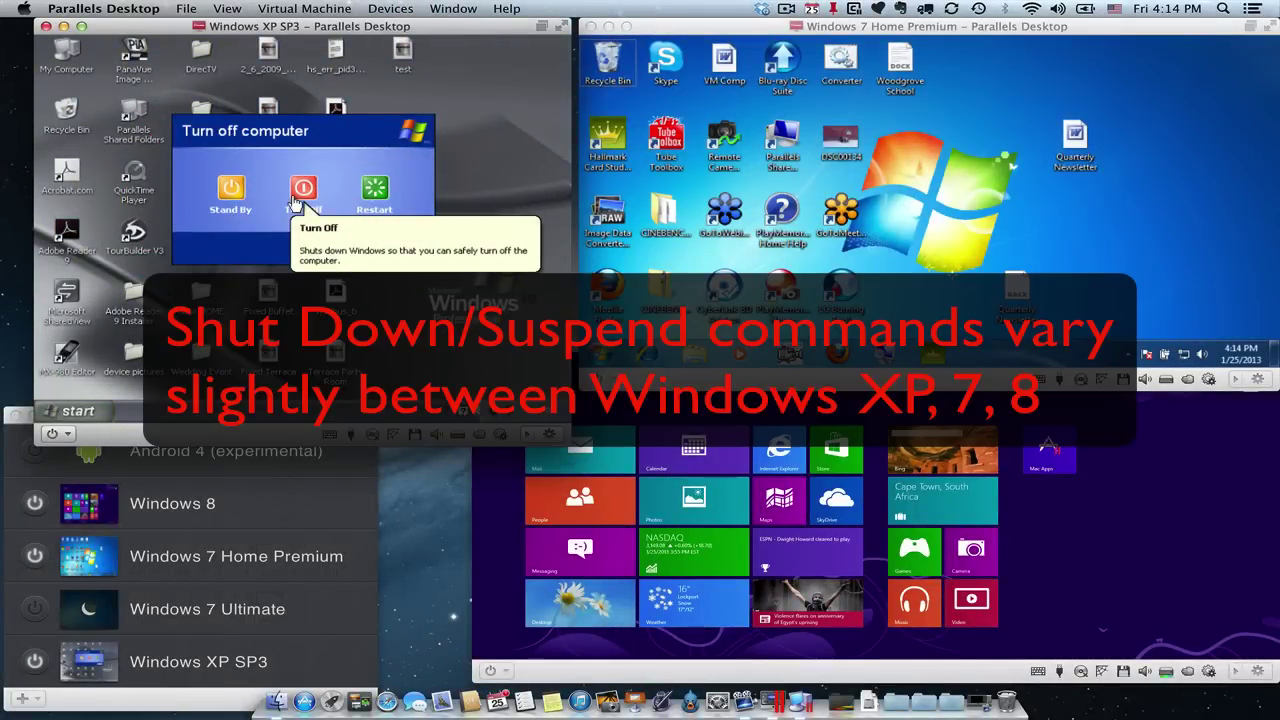
{"action": "left_click", "coordinate": [293, 197]}
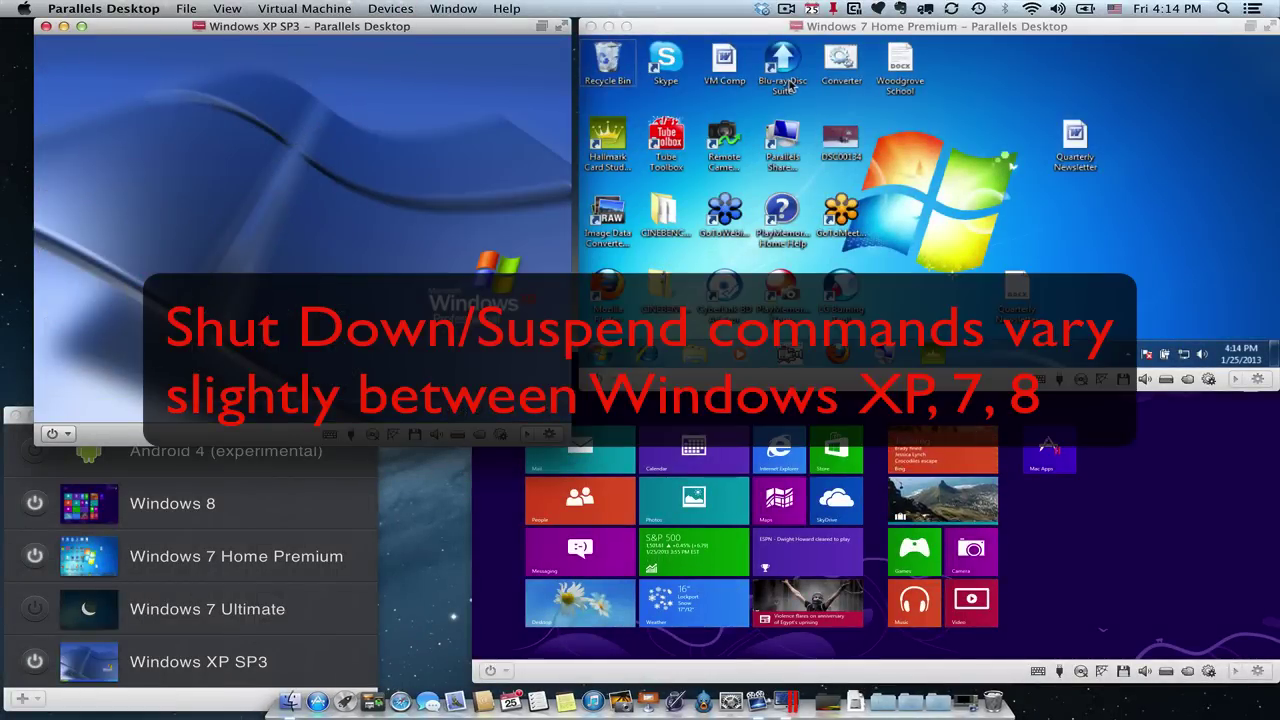
Step: Suspend the Windows 7 Home Premium virtual machine and close the Windows 8 virtual machine's window
{"action": "left_click", "coordinate": [1069, 55]}
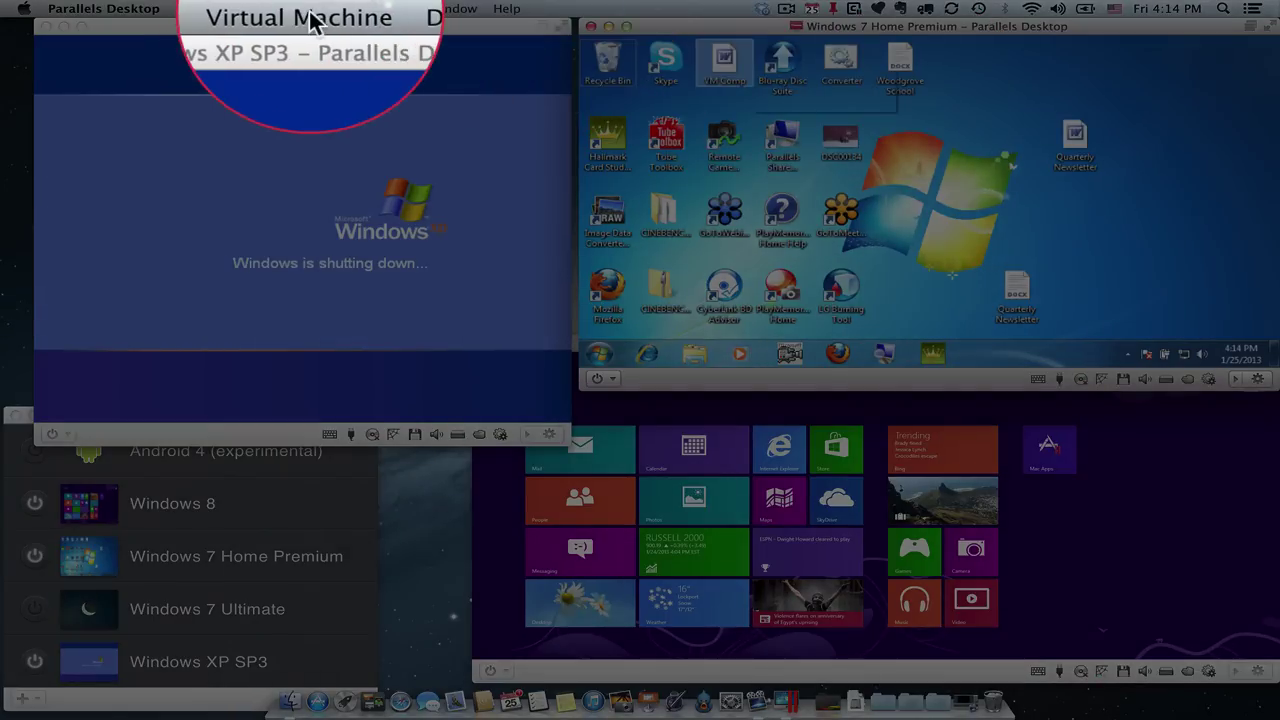
{"action": "left_click", "coordinate": [304, 8]}
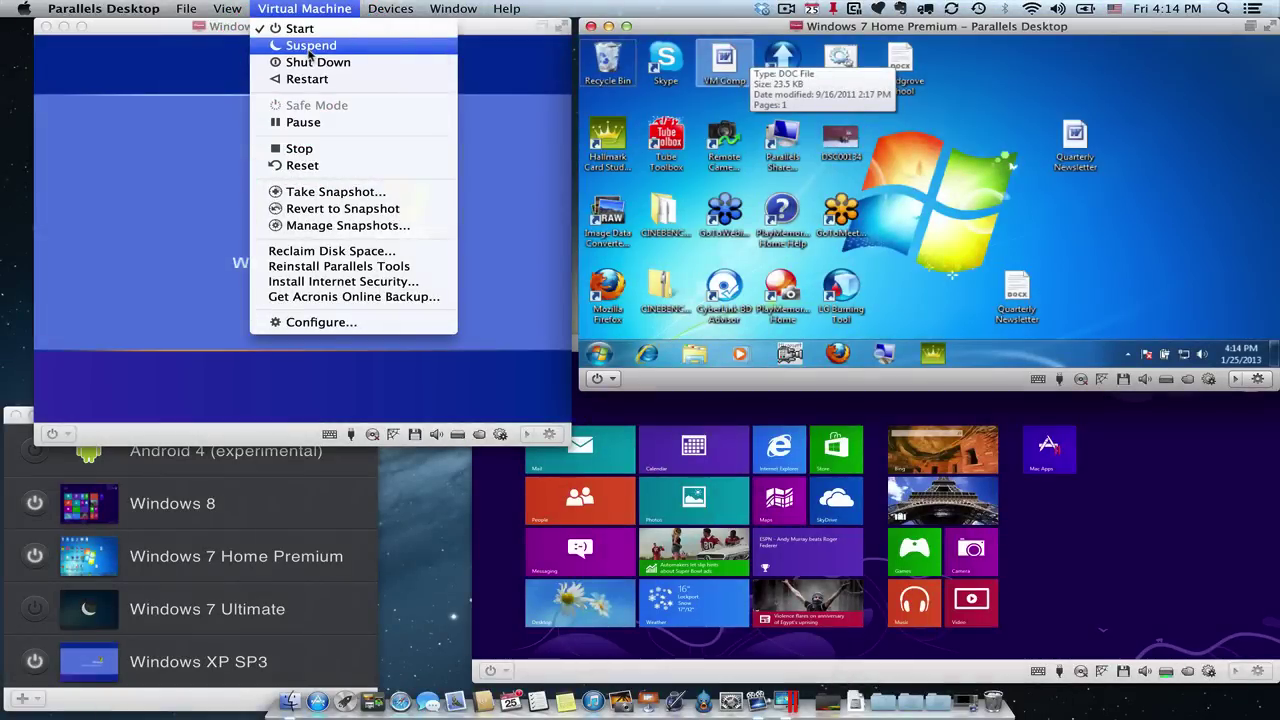
{"action": "left_click", "coordinate": [308, 57]}
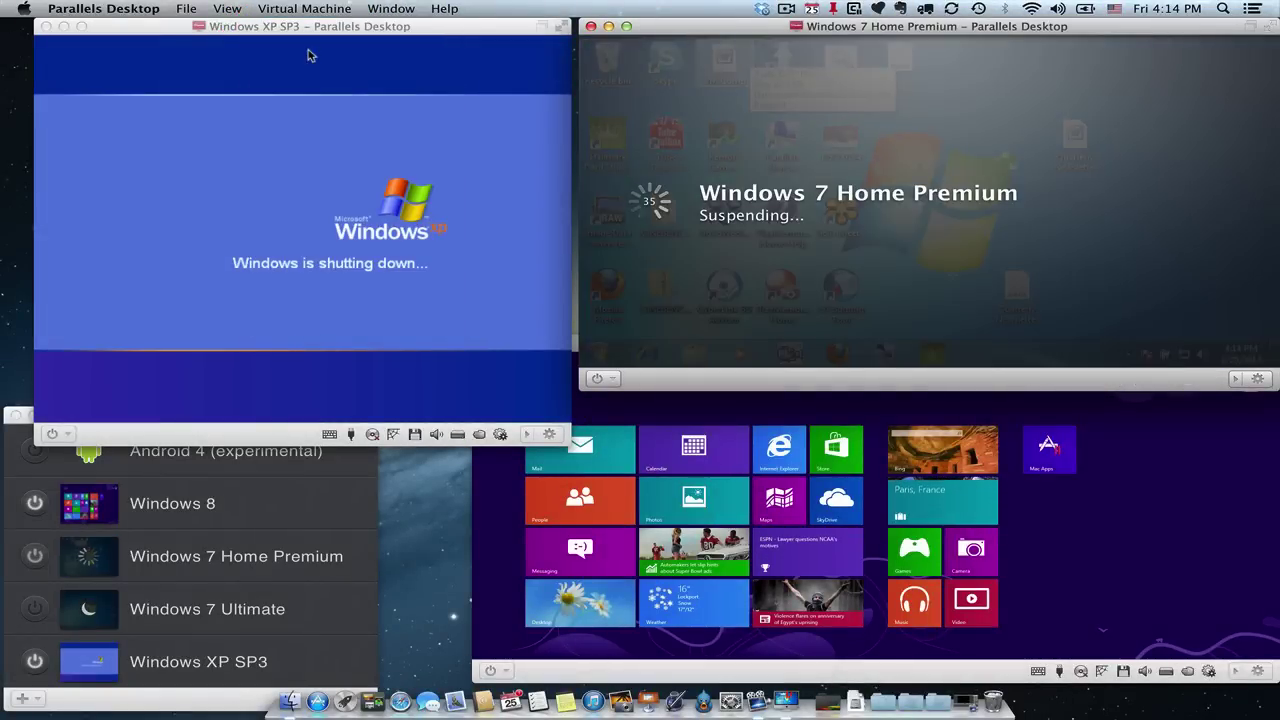
{"action": "left_click", "coordinate": [729, 399]}
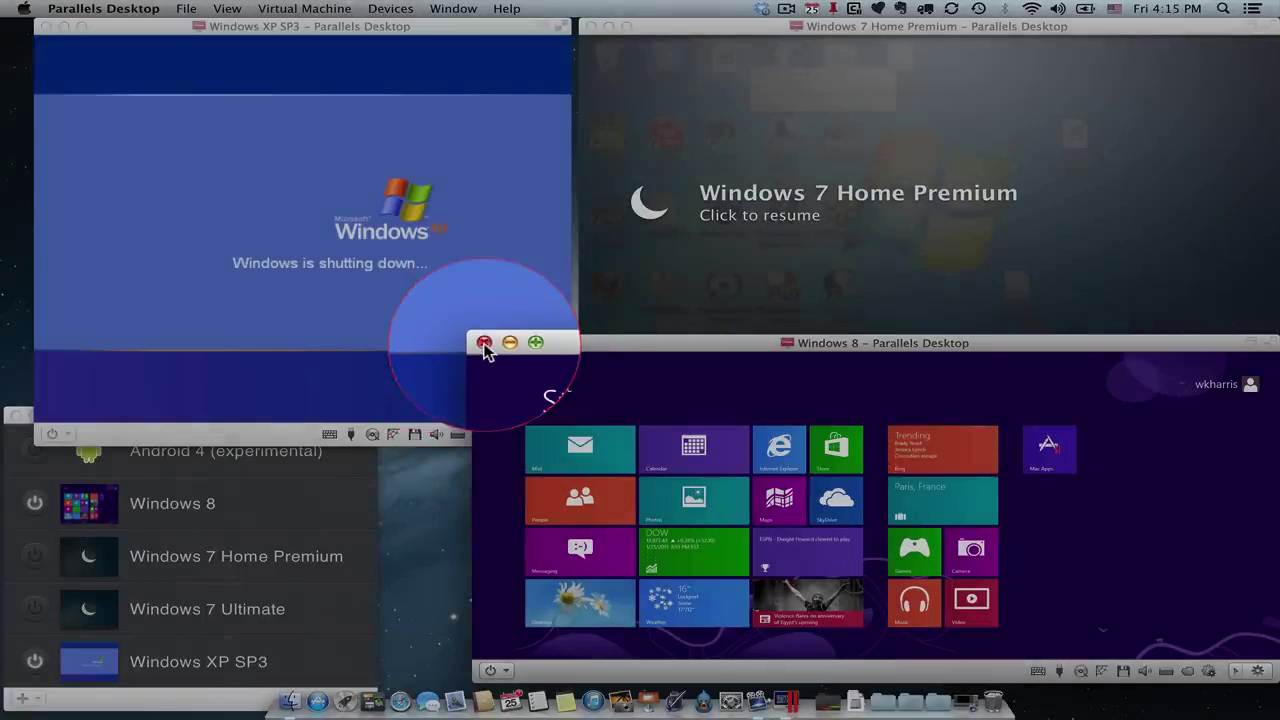
{"action": "left_click", "coordinate": [484, 343]}
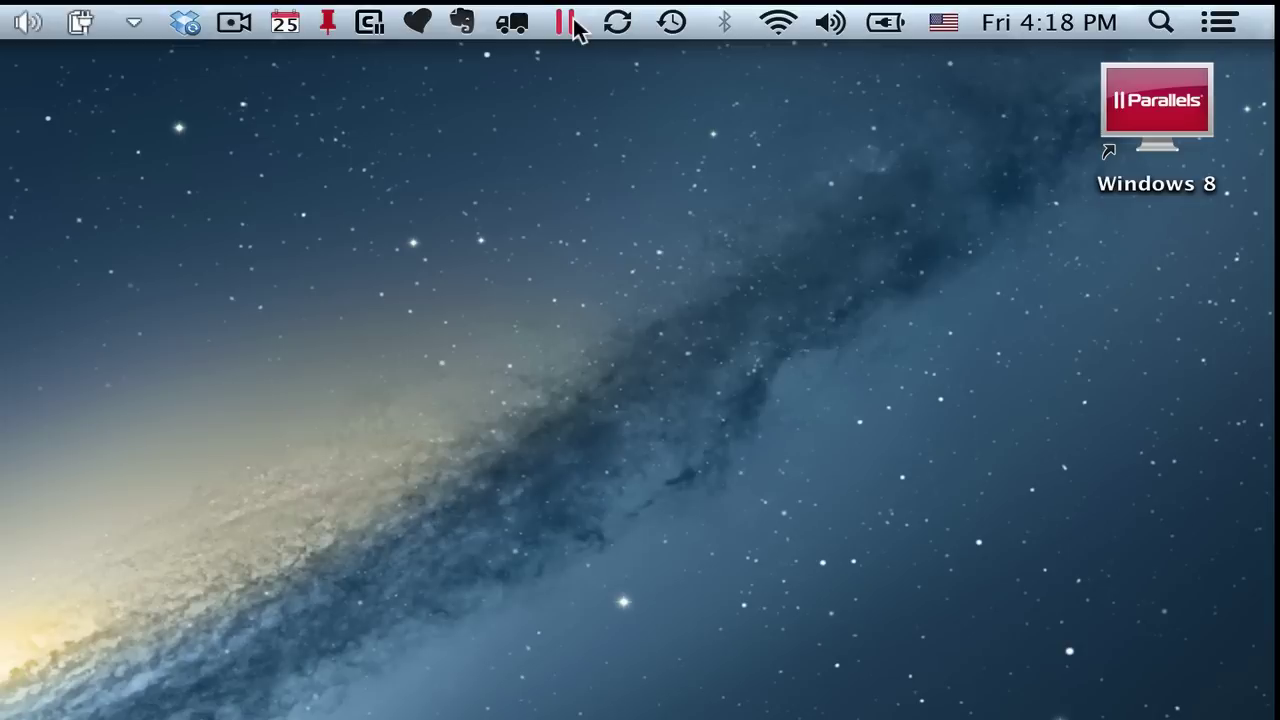
Step: Reveal the extended set of Parallels commands and exit Coherence for the Windows 7 Home Premium virtual machine
{"action": "left_click", "coordinate": [566, 22]}
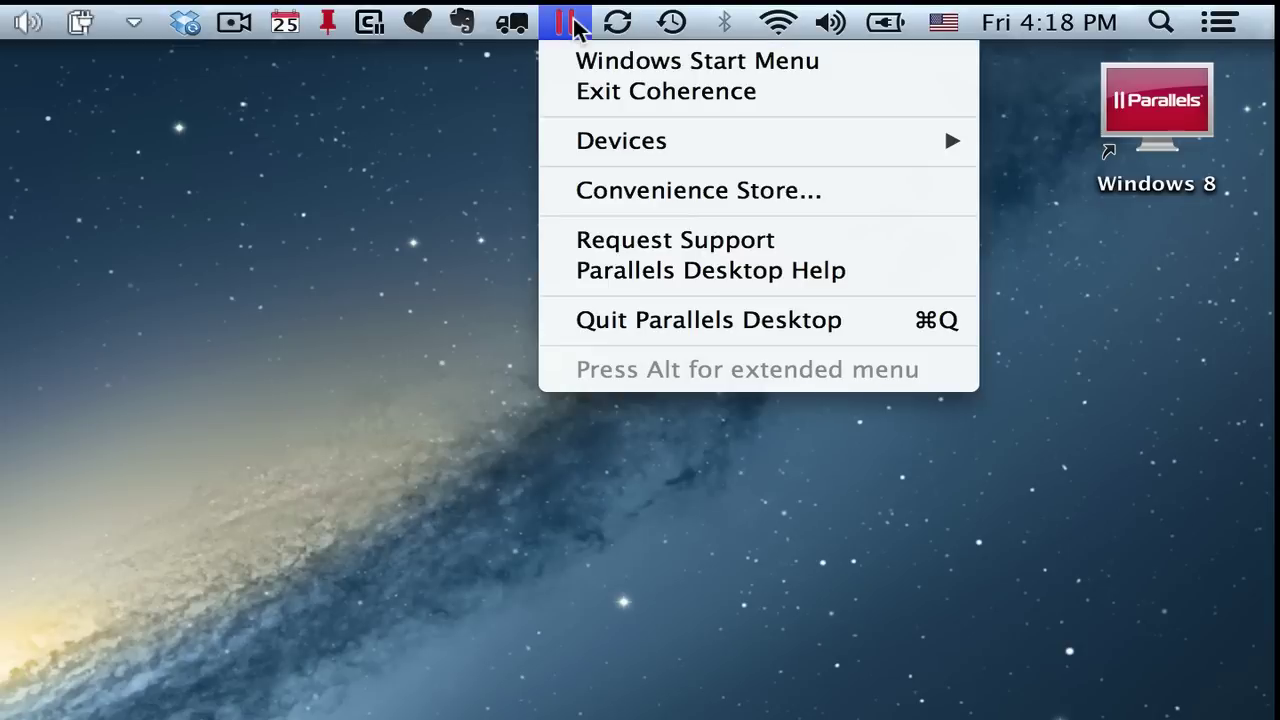
{"action": "key", "text": "alt"}
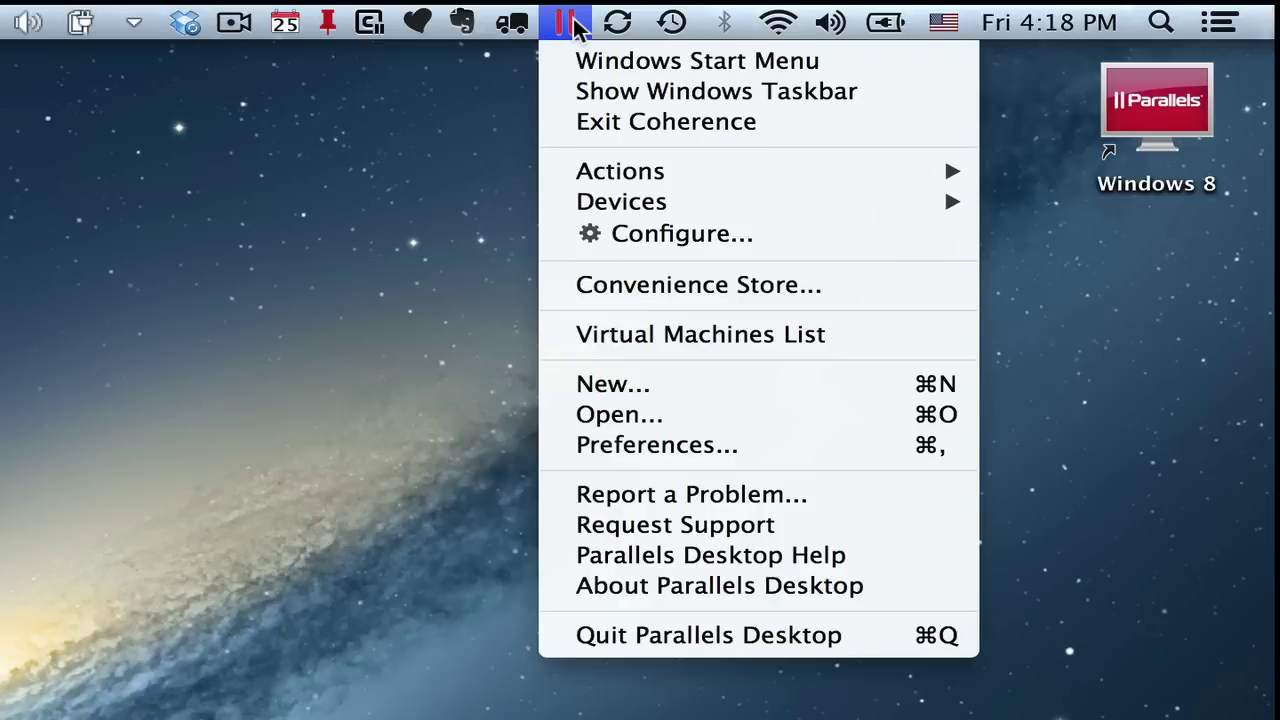
{"action": "mouse_move", "coordinate": [634, 173]}
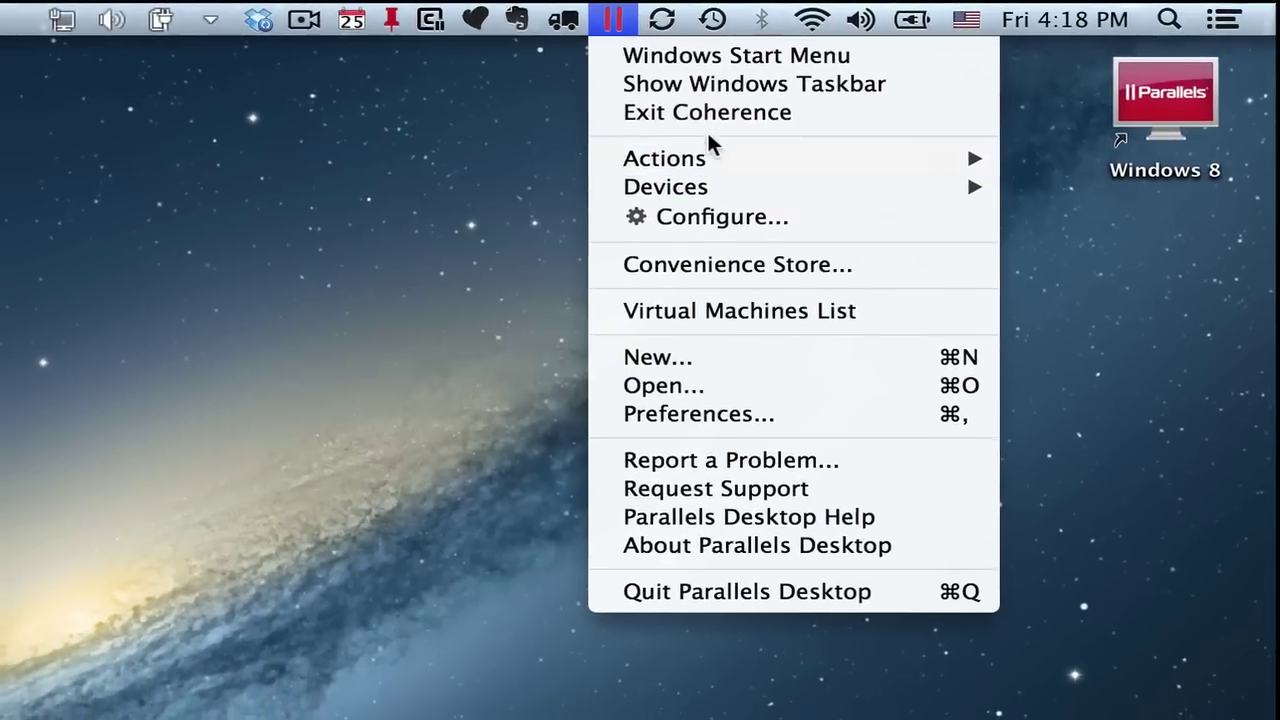
{"action": "left_click", "coordinate": [672, 123]}
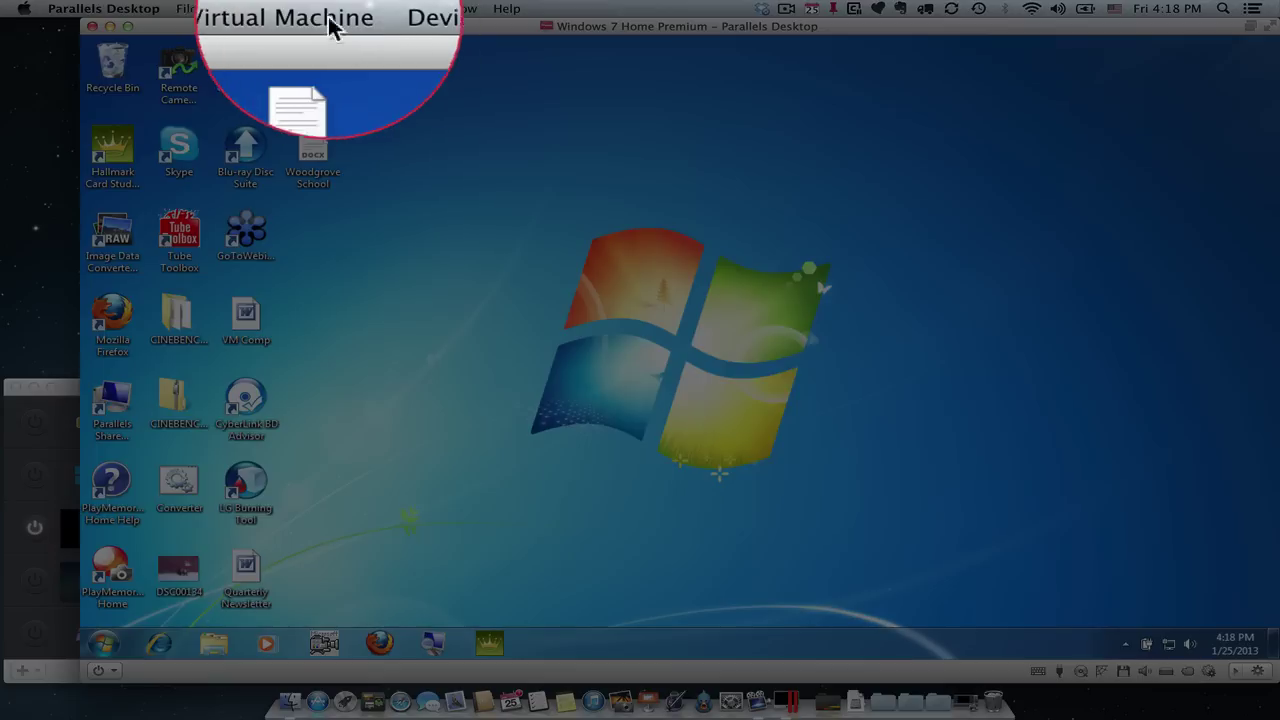
Step: Examine the Windows 7 Home Premium startup and shutdown choices for Start Automatically, Startup View, On Shutdown and On Window Close, leaving the configuration when done
{"action": "left_click", "coordinate": [305, 8]}
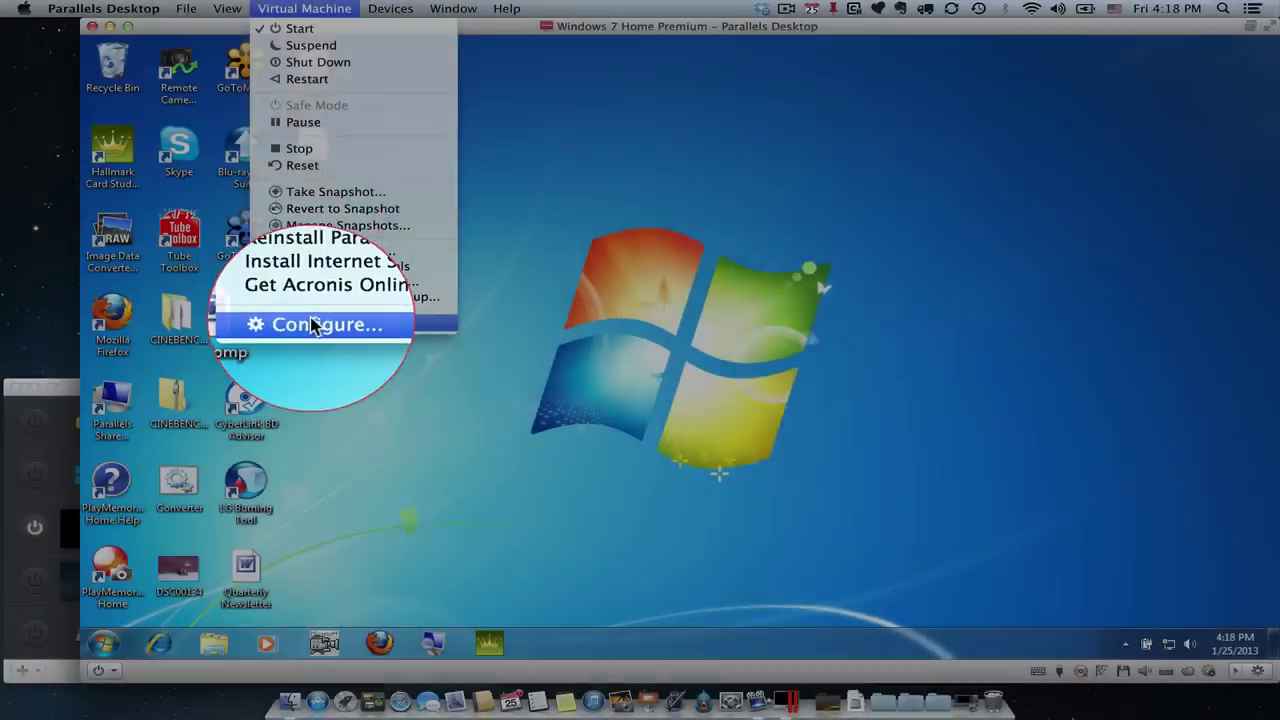
{"action": "left_click", "coordinate": [310, 316]}
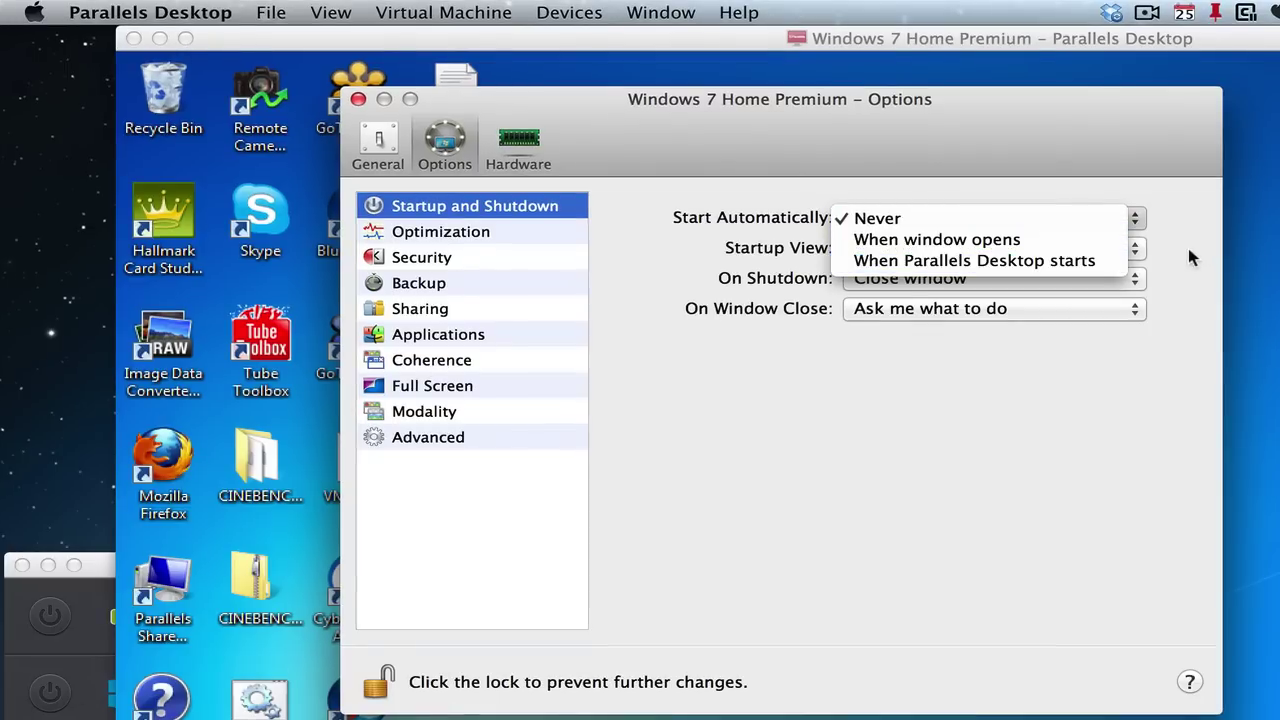
{"action": "left_click", "coordinate": [1188, 258]}
{"action": "left_click", "coordinate": [1115, 250]}
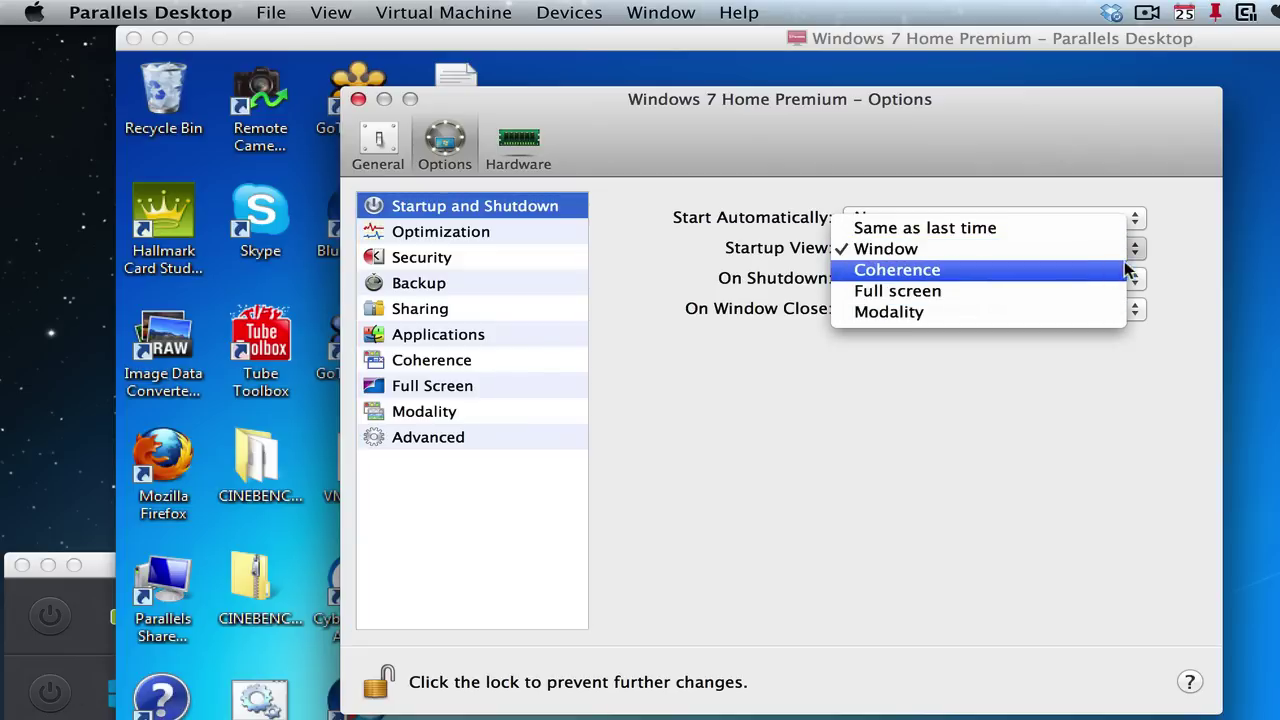
{"action": "left_click", "coordinate": [1171, 256]}
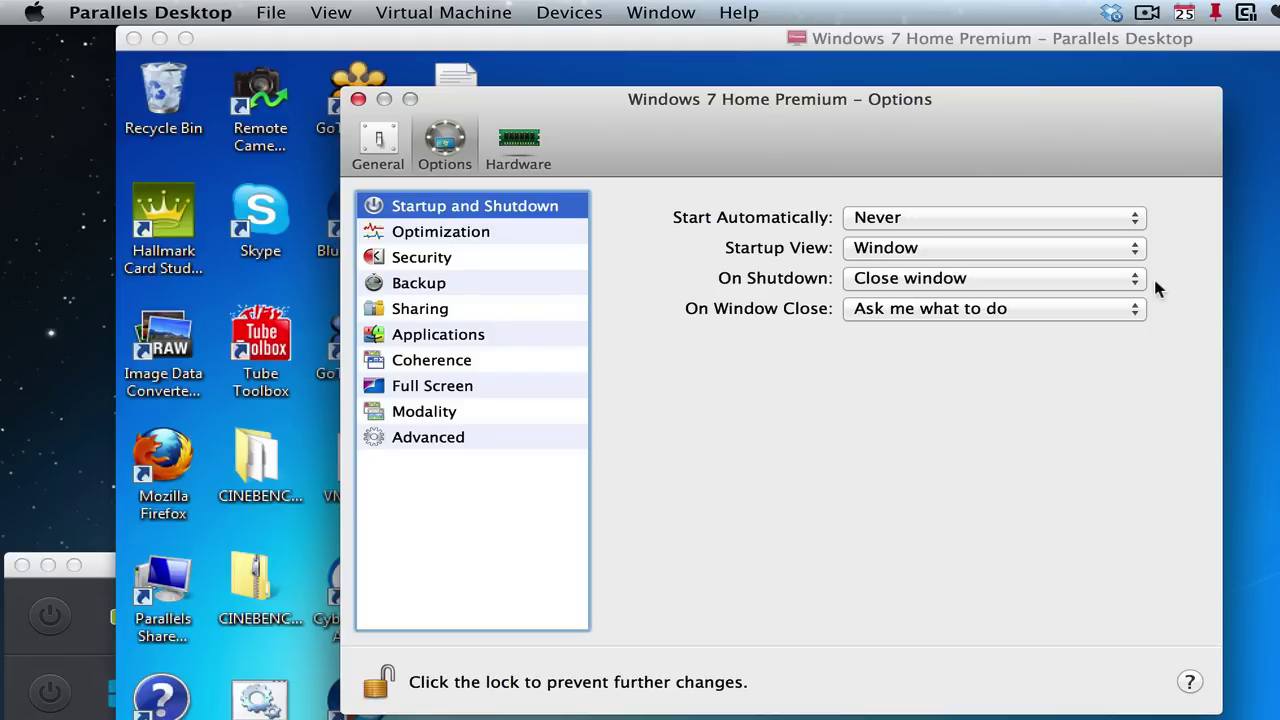
{"action": "left_click", "coordinate": [1136, 277]}
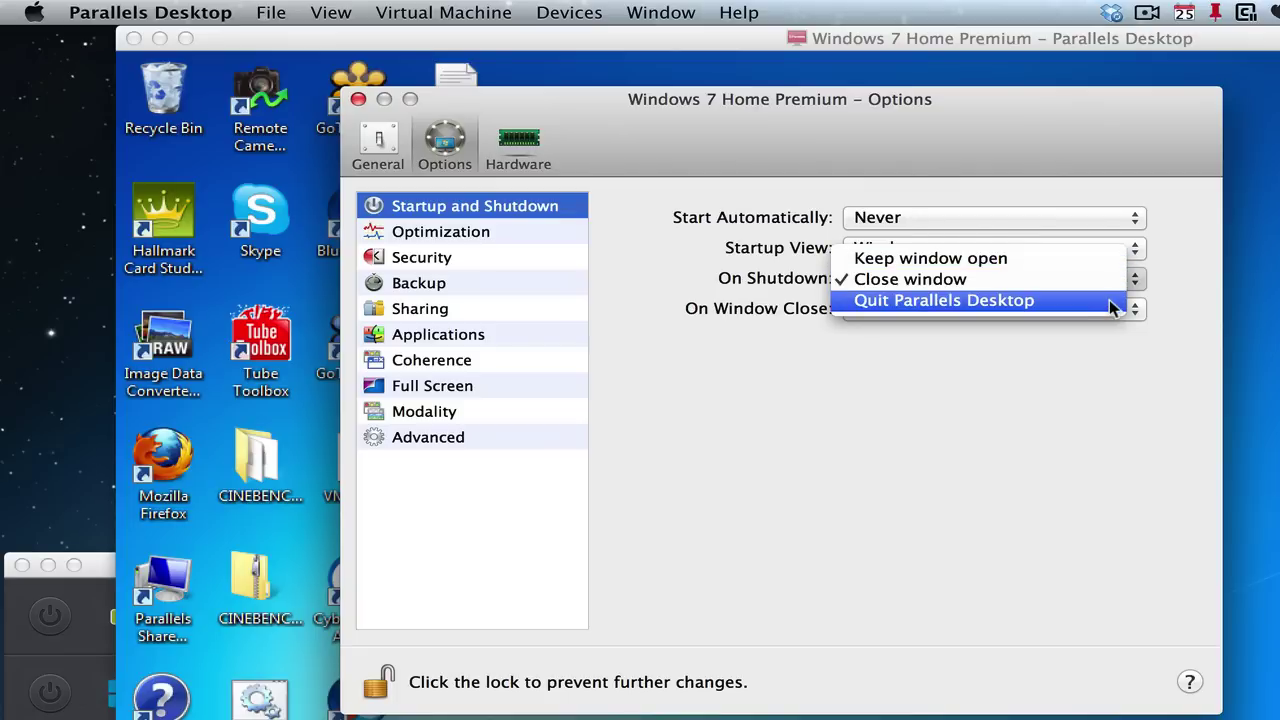
{"action": "left_click", "coordinate": [1192, 281]}
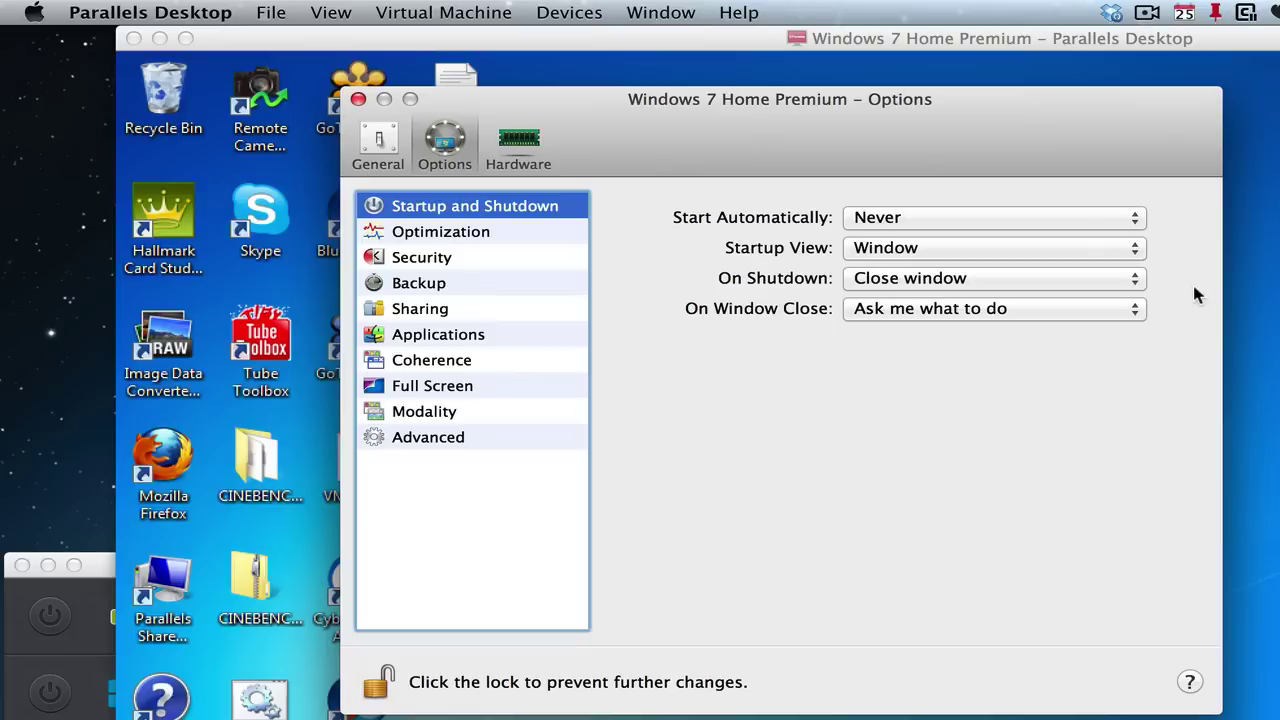
{"action": "left_click", "coordinate": [1133, 308]}
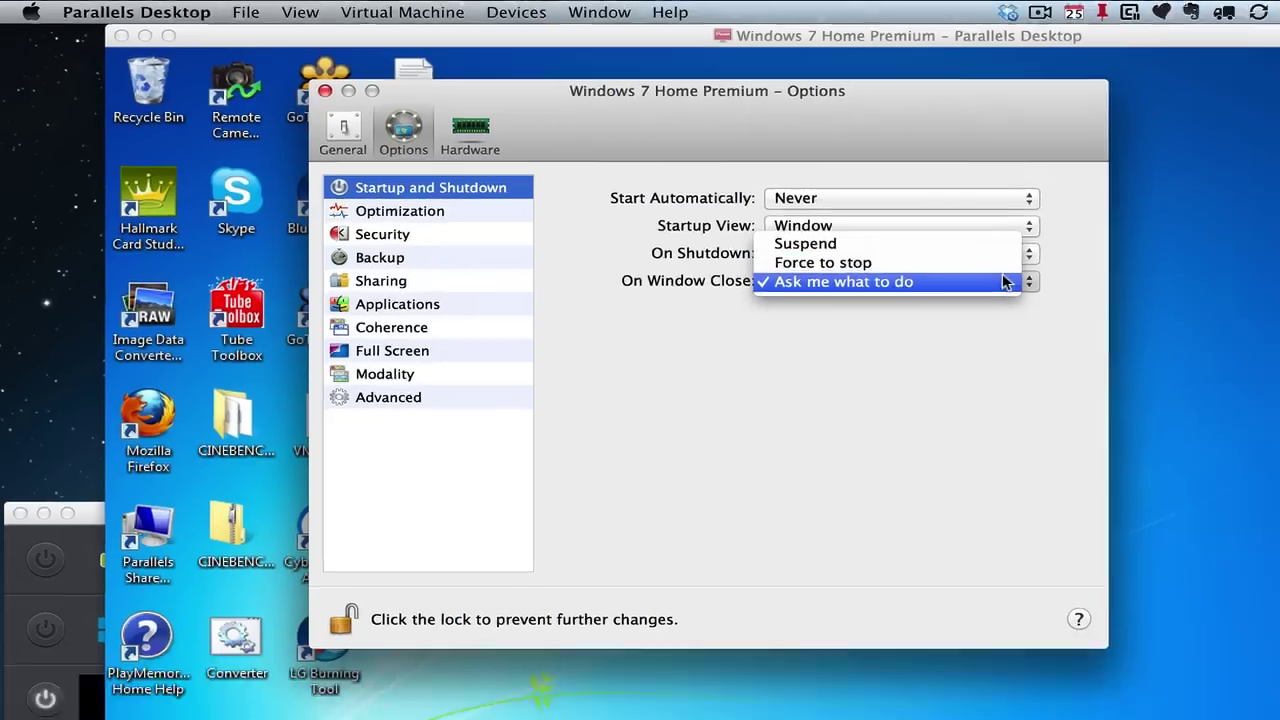
{"action": "left_click", "coordinate": [1100, 309]}
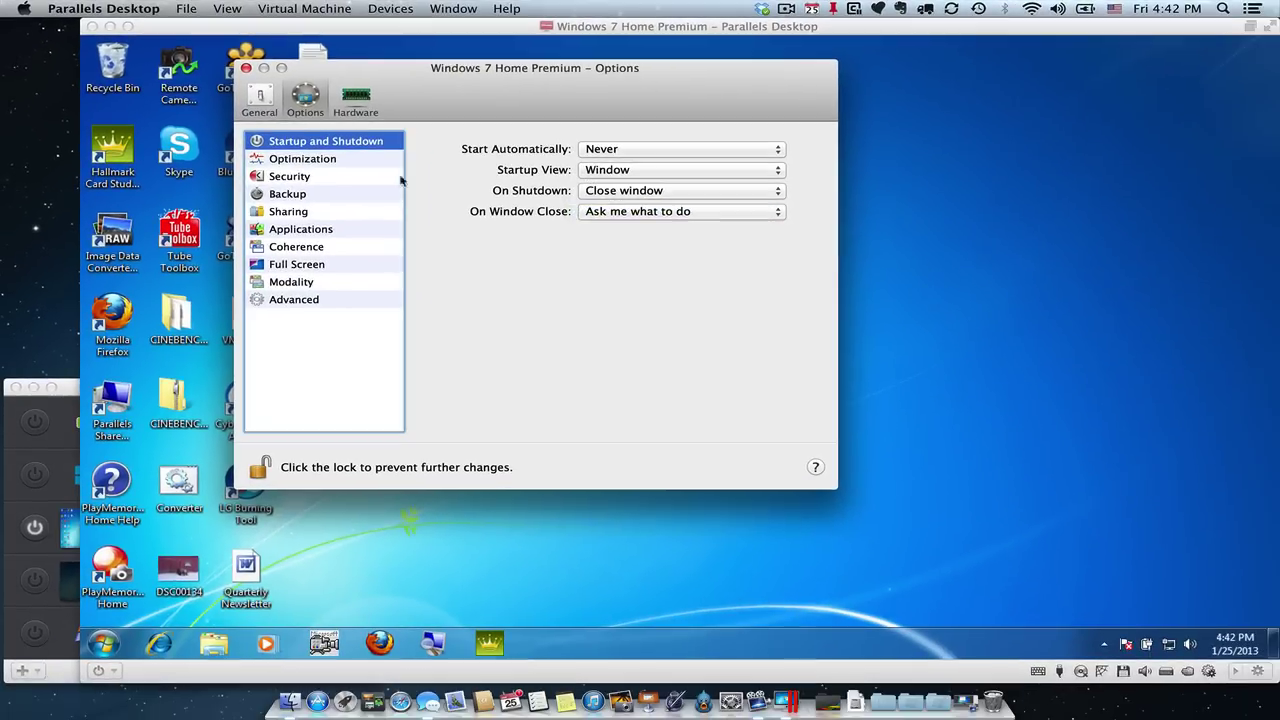
{"action": "left_click", "coordinate": [245, 67]}
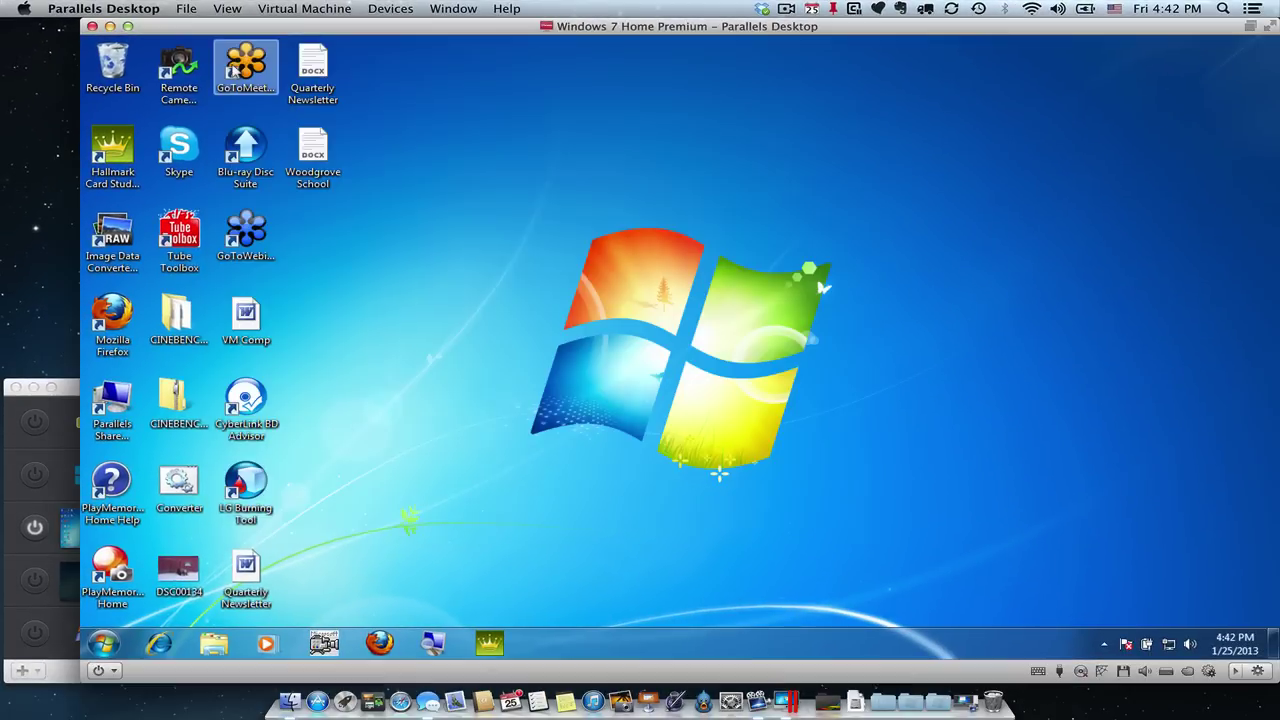
Step: Close the Windows 7 Home Premium virtual machine's window and choose to stop the machine
{"action": "left_click", "coordinate": [92, 26]}
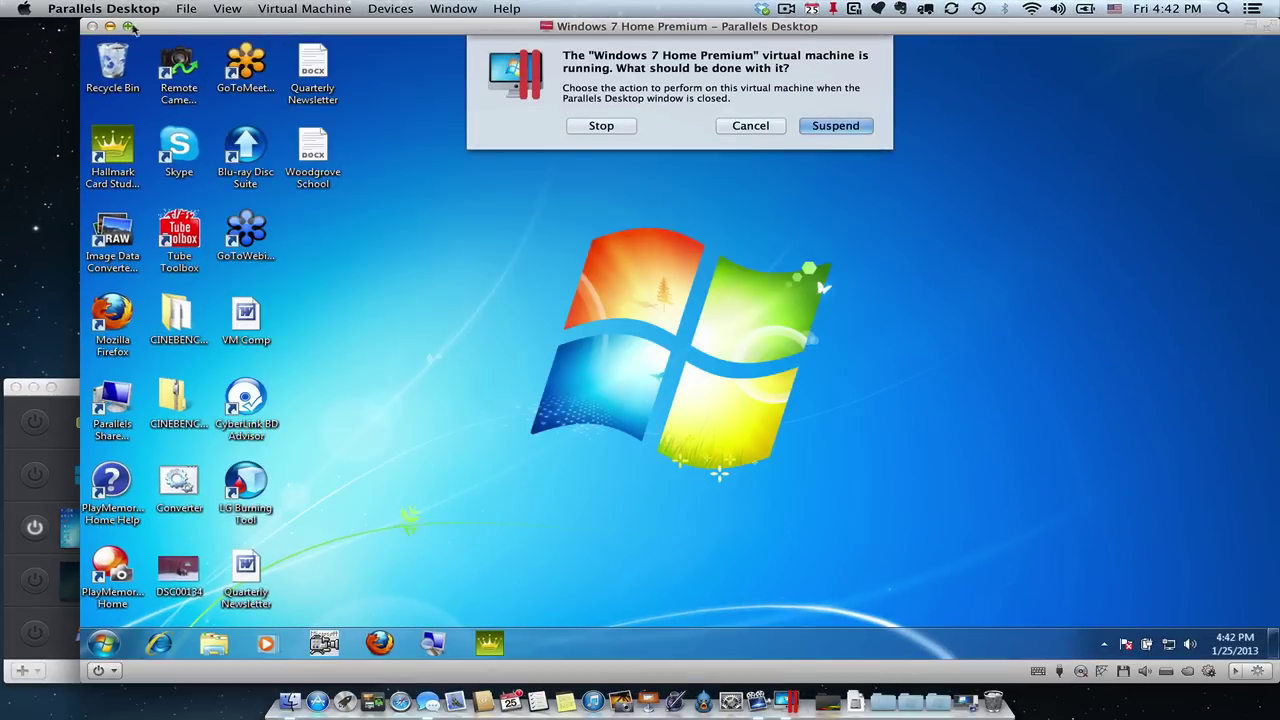
{"action": "left_click", "coordinate": [618, 126]}
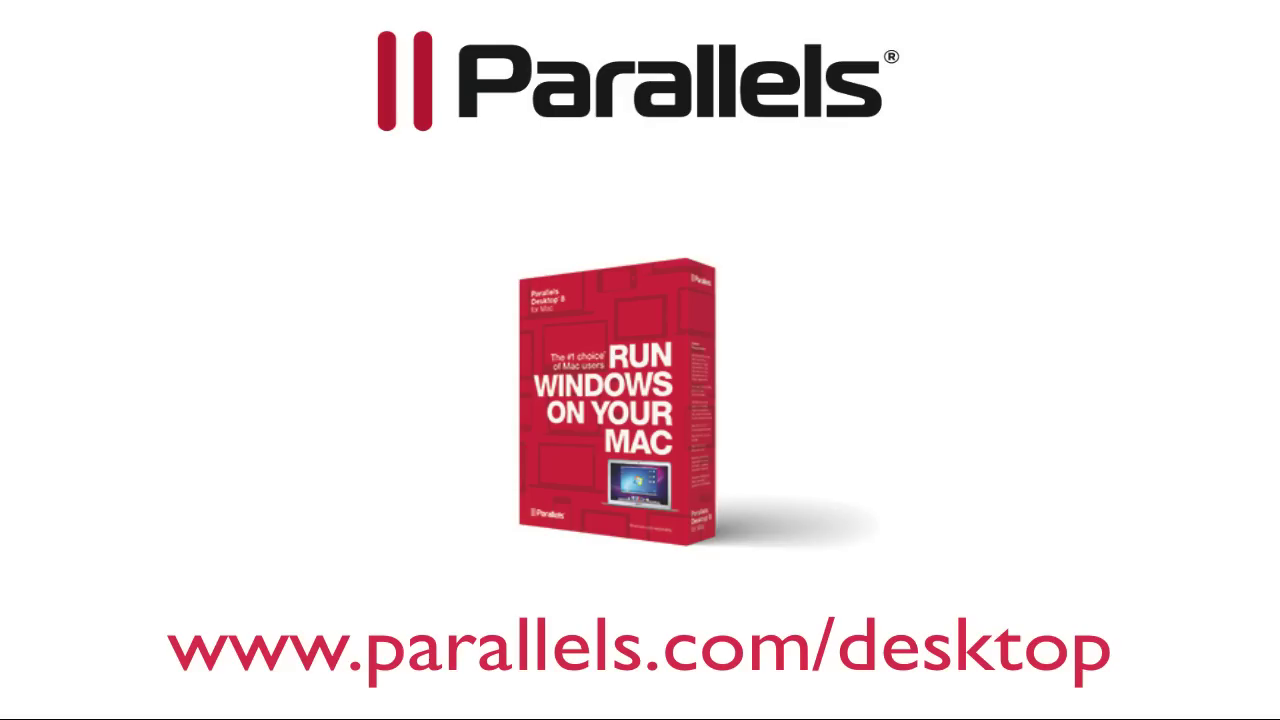